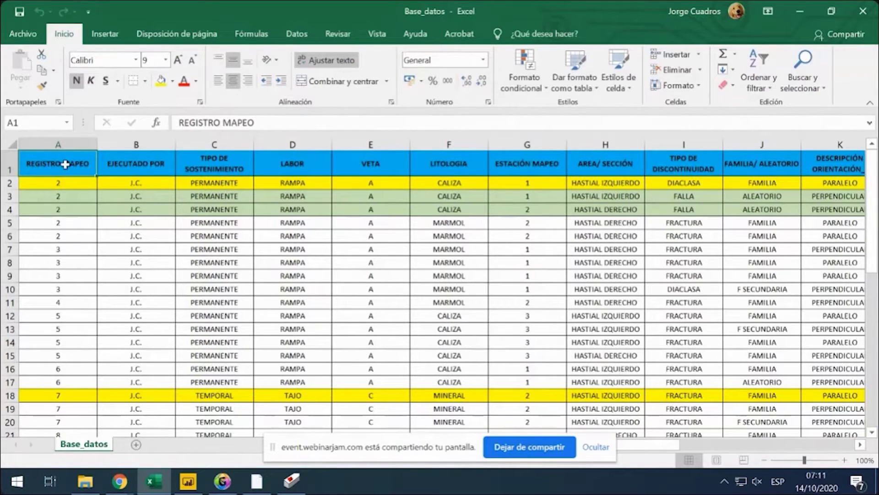
# Review the database's first column headers, from REGISTRO MAPEO and EJECUTADO POR through TIPO DE SOSTENIMIENTO and LABOR to VETA.
pyautogui.press('Right')
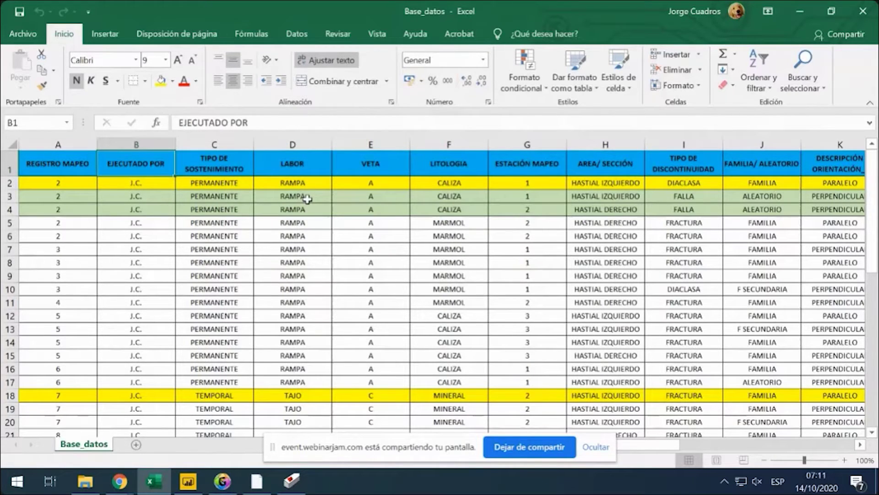
pyautogui.press('Right')
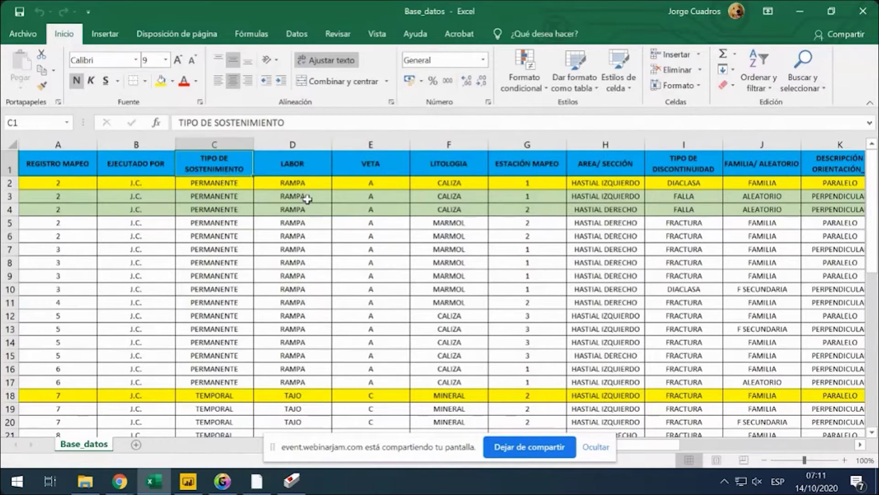
pyautogui.press('Right')
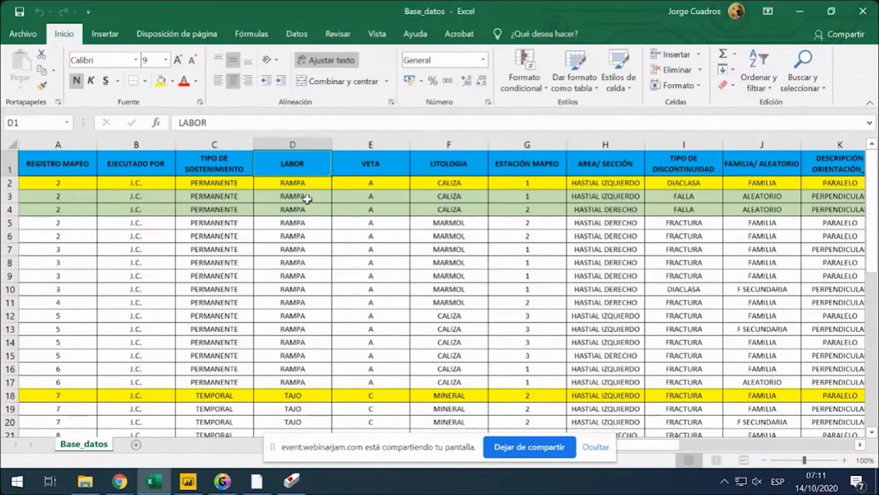
pyautogui.press('Left')
pyautogui.press('Right')
pyautogui.press('Left')
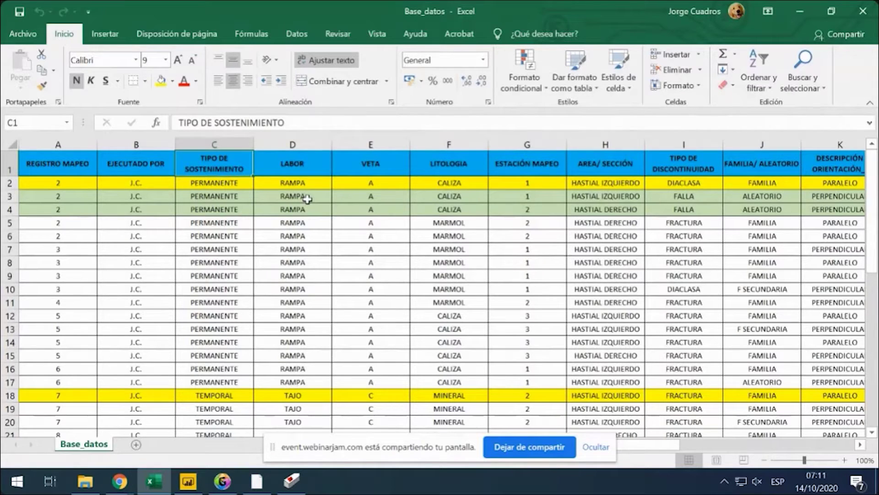
pyautogui.press('Right')
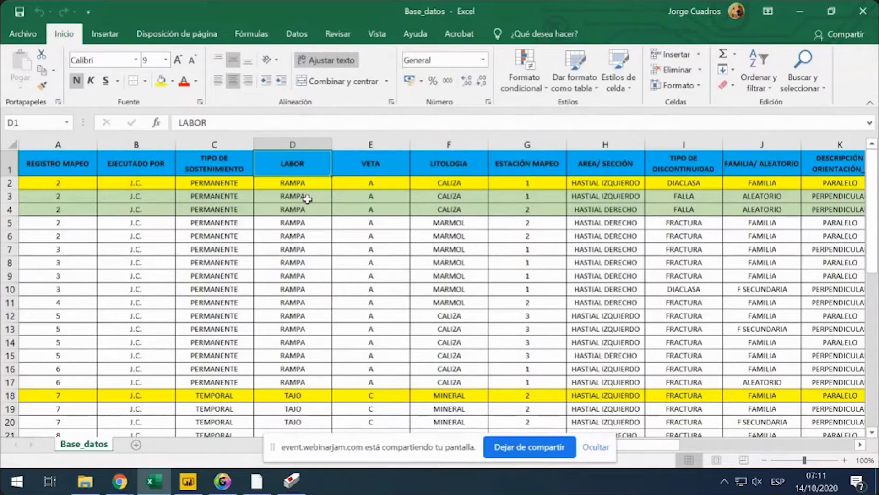
pyautogui.press('Right')
pyautogui.press('Right')
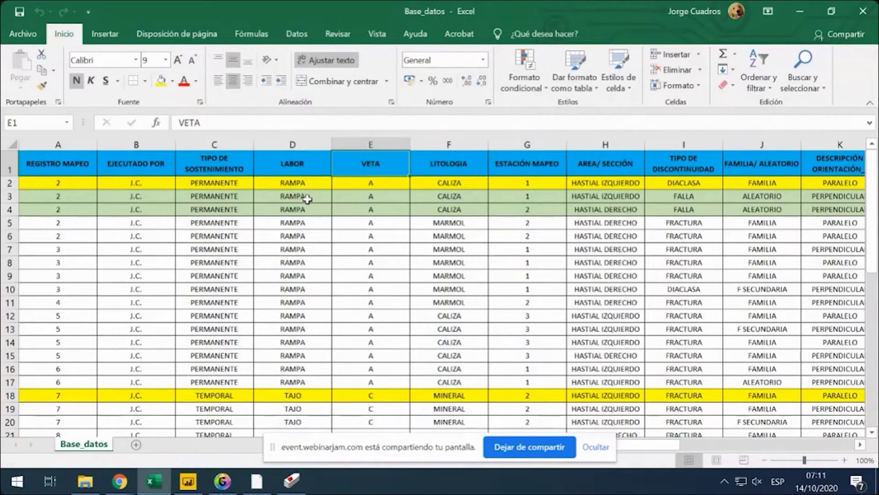
# Look over the header row from LITOLOGIA to Condición estructural, examining the AREA/ SECCIÓN and TIPO DE DISCONTINUIDAD columns.
pyautogui.press('Right')
pyautogui.press('Right')
pyautogui.press('Right')
pyautogui.press('Right')
pyautogui.press('Right')
pyautogui.press('Right')
pyautogui.press('Right')
pyautogui.press('Right')
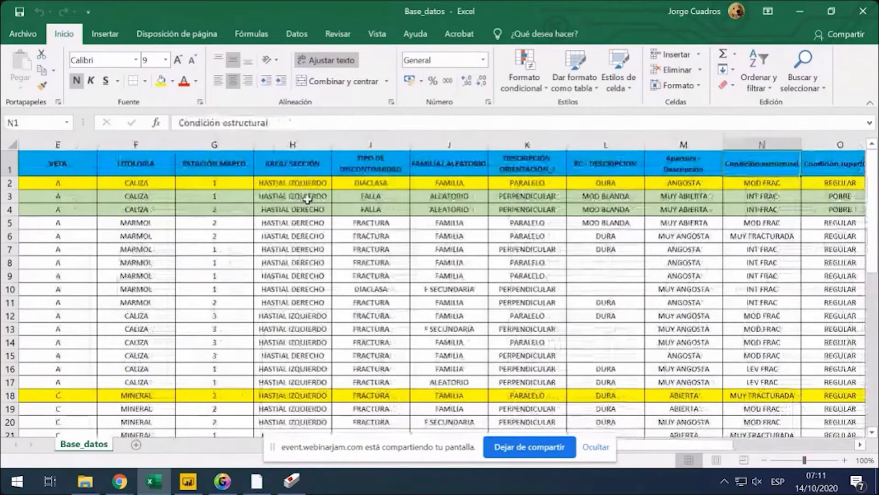
pyautogui.press('Left')
pyautogui.press('Left')
pyautogui.press('Left')
pyautogui.press('Left')
pyautogui.press('Left')
pyautogui.press('Left')
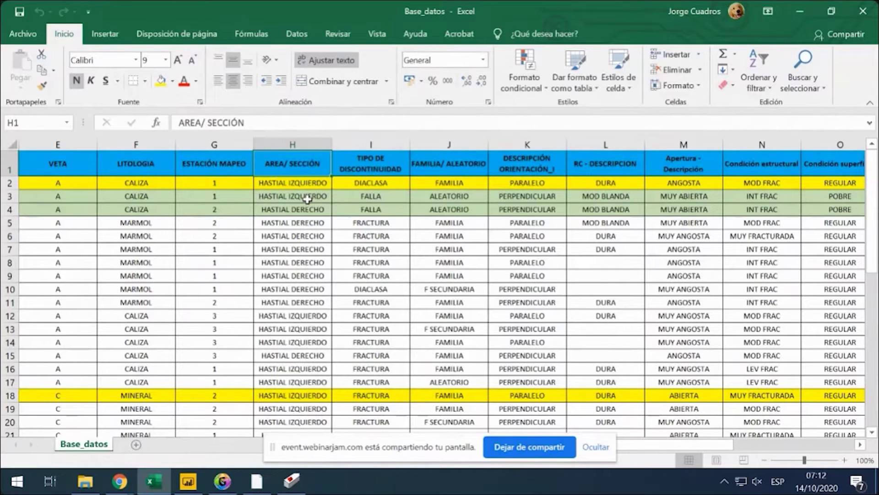
pyautogui.press('Right')
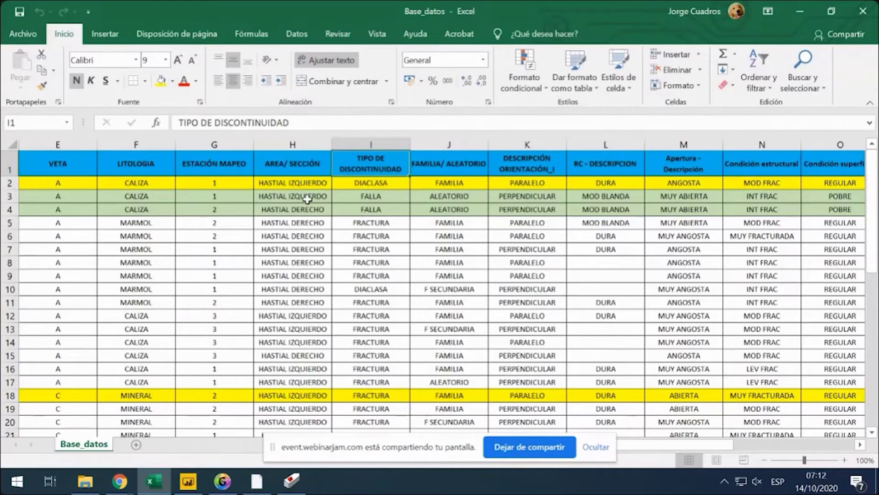
# Examine the FAMILIA/ ALEATORIO column, comparing its header with the entries in the first data rows.
pyautogui.press('Right')
pyautogui.press('Down')
pyautogui.press('Down')
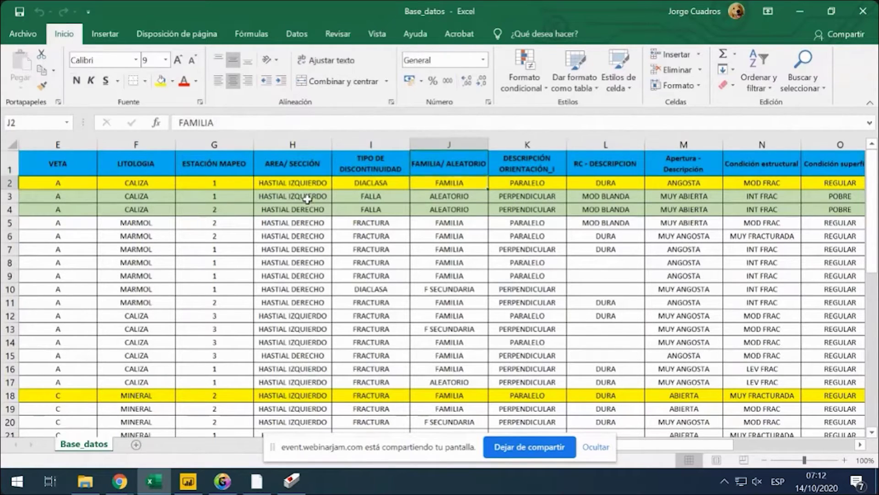
pyautogui.press('Down')
pyautogui.press('Down')
pyautogui.press('Down')
pyautogui.press('Down')
pyautogui.press('Down')
pyautogui.press('Down')
pyautogui.press('Down')
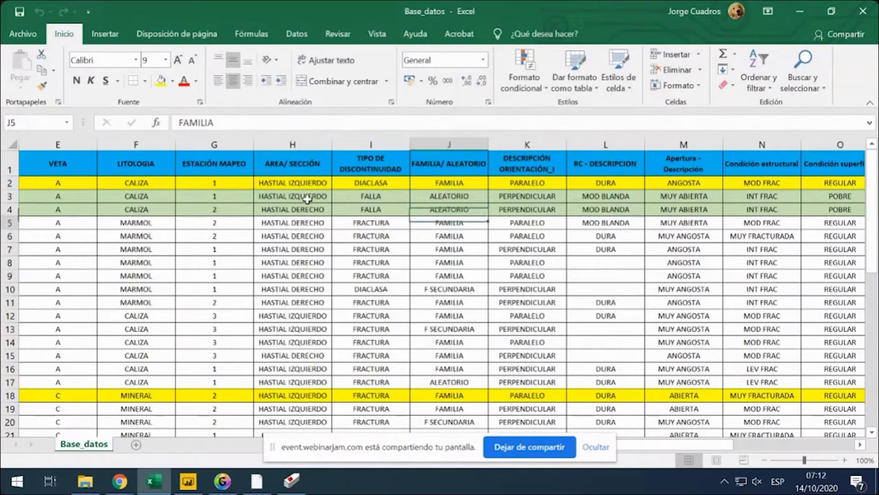
pyautogui.press('Up')
pyautogui.press('Up')
pyautogui.press('Up')
pyautogui.press('Up')
pyautogui.press('Up')
pyautogui.press('Up')
pyautogui.press('Up')
pyautogui.press('Up')
pyautogui.press('Up')
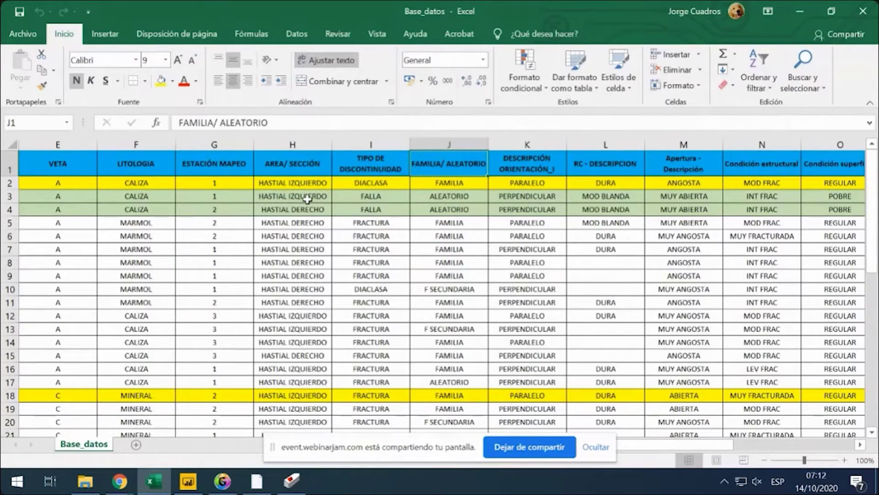
pyautogui.press('Down')
pyautogui.press('Down')
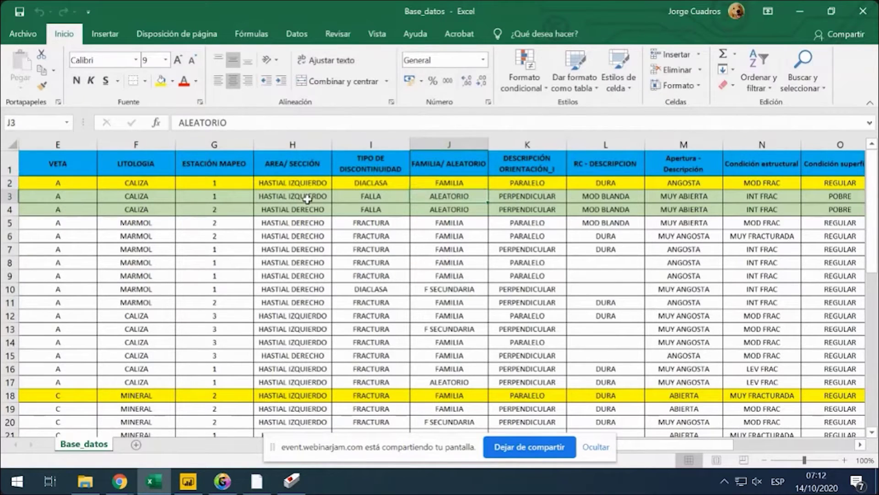
pyautogui.press('Up')
pyautogui.press('Up')
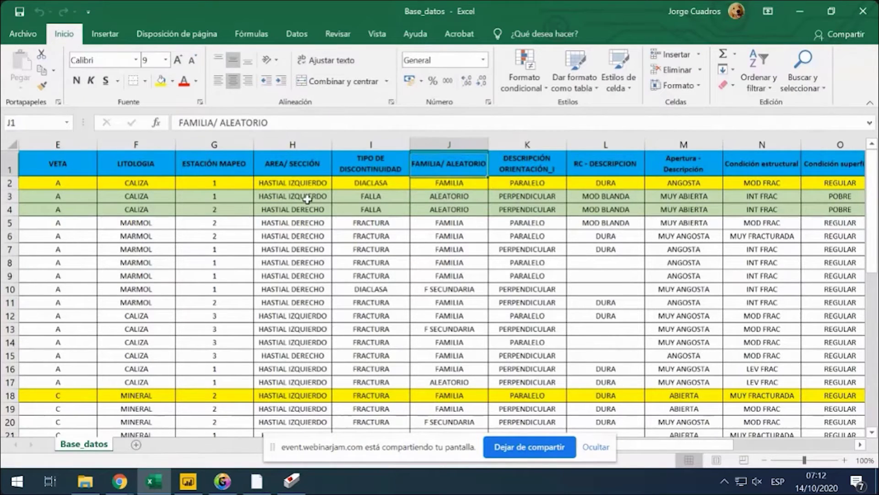
# Examine the DESCRIPCIÓN ORIENTACIÓN_I and RC - DESCRIPCION columns, including the rock strength entry in row 3.
pyautogui.press('Right')
pyautogui.press('Right')
pyautogui.press('Right')
pyautogui.press('Right')
pyautogui.press('Right')
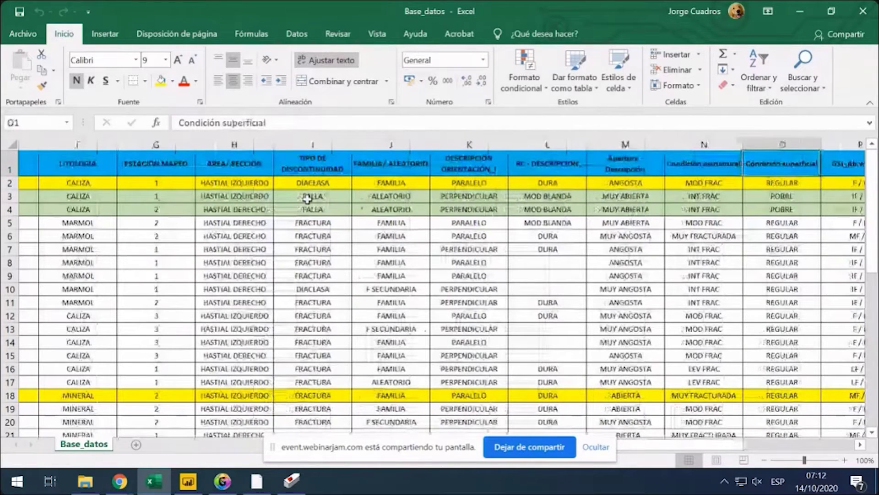
pyautogui.press('Left')
pyautogui.press('Left')
pyautogui.press('Left')
pyautogui.press('Left')
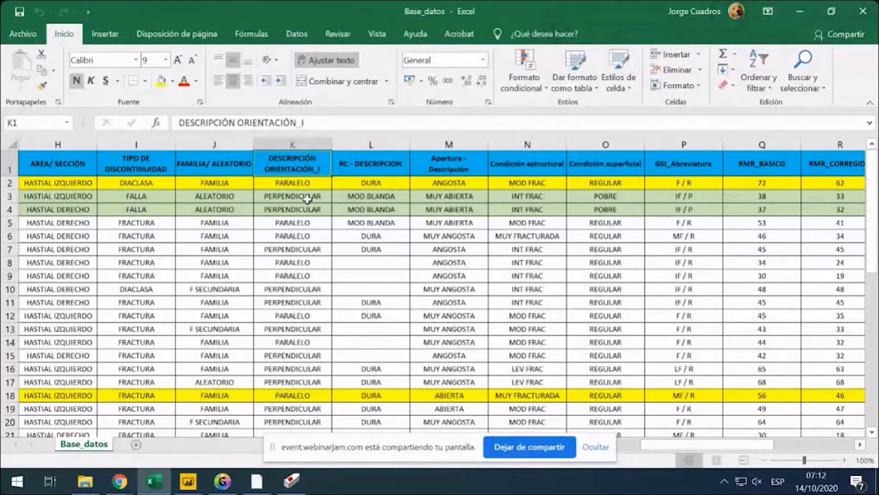
pyautogui.press('Right')
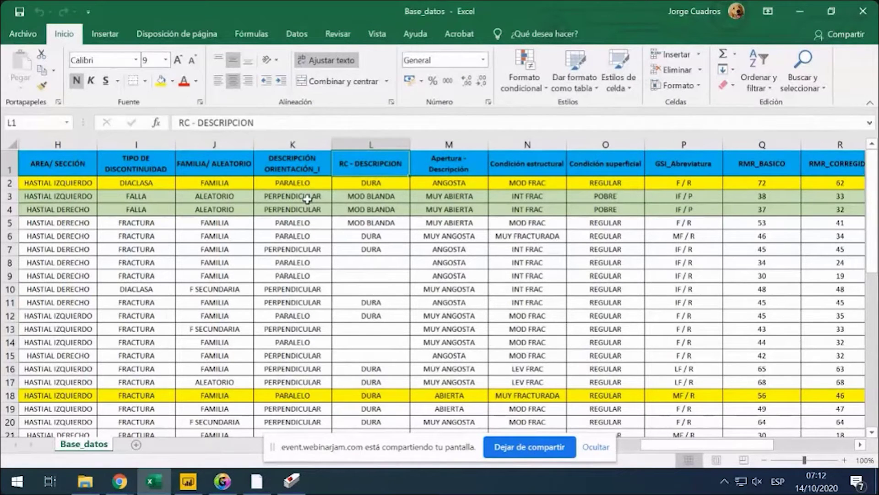
pyautogui.press('Down')
pyautogui.press('Up')
pyautogui.press('Right')
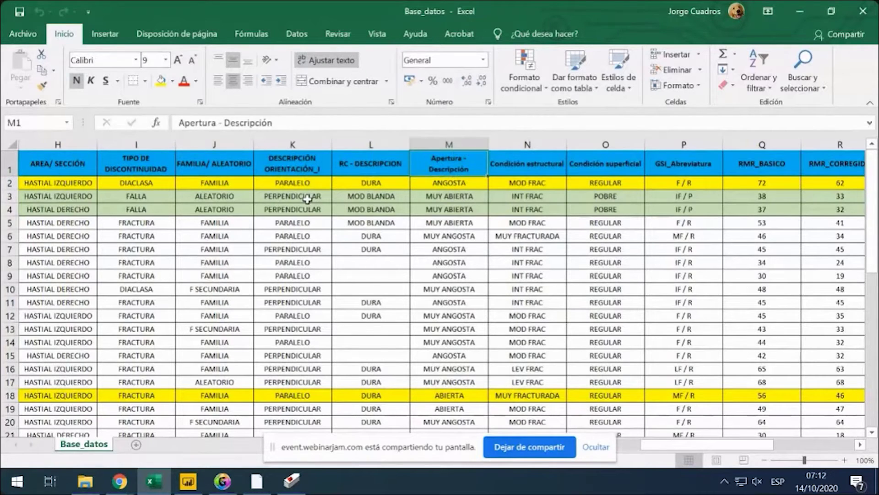
pyautogui.press('Left')
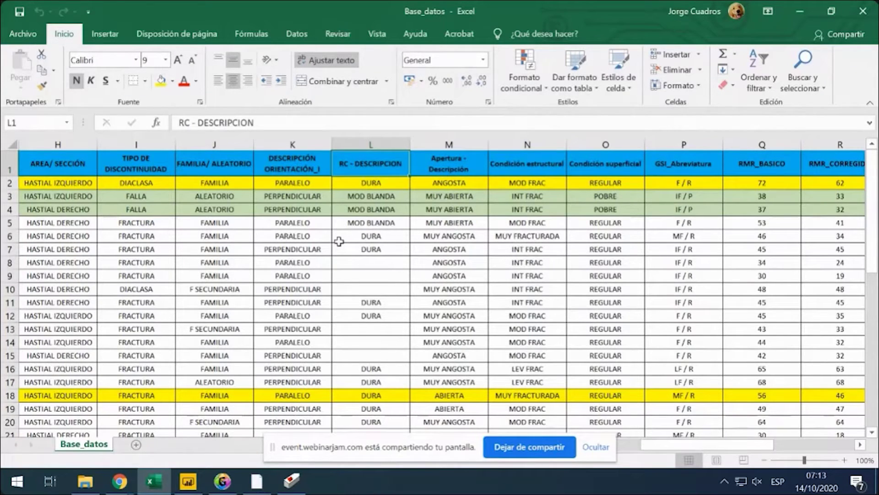
pyautogui.click(379, 203)
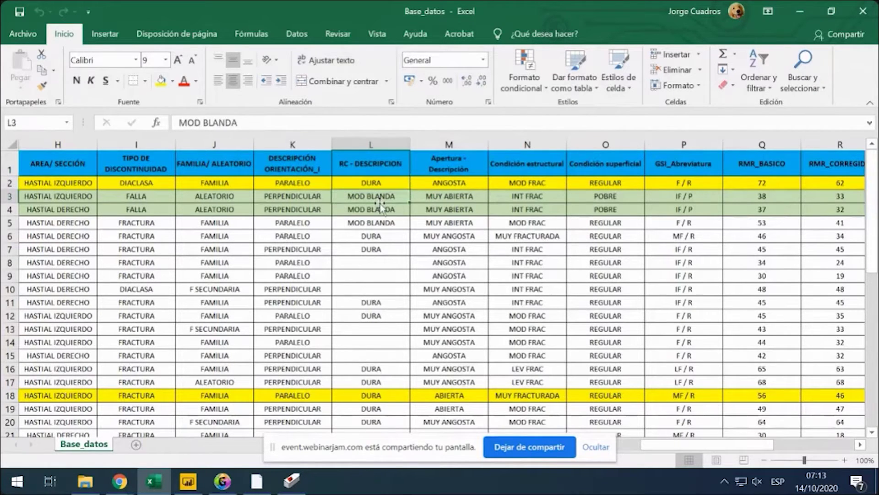
pyautogui.press('Up')
pyautogui.press('Up')
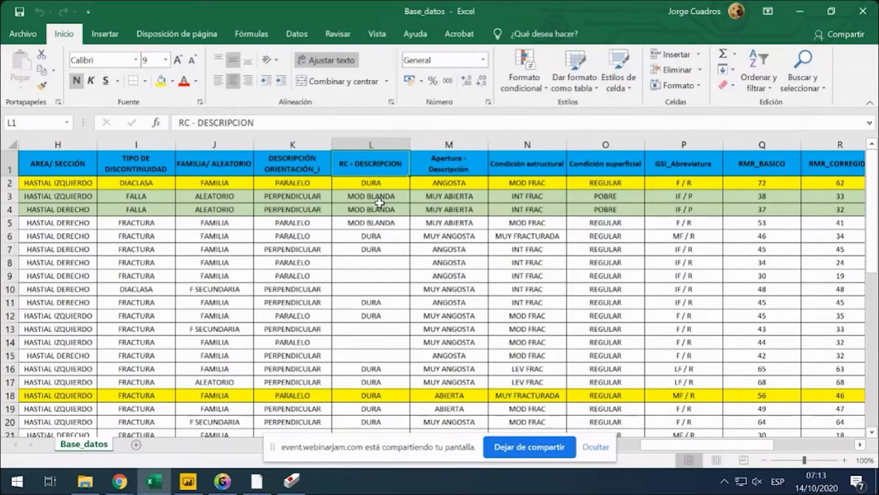
# Examine the Apertura - Descripción, Condición estructural and Condición superficial columns of the database.
pyautogui.press('Right')
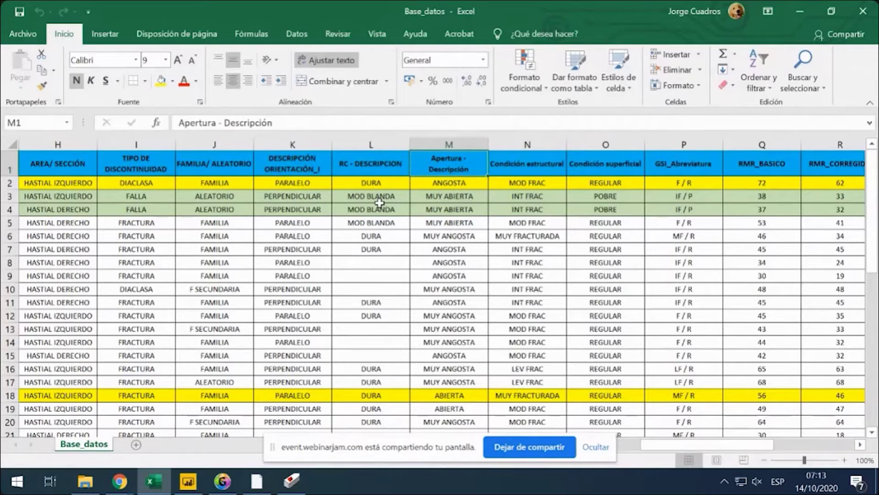
pyautogui.press('Right')
pyautogui.press('Right')
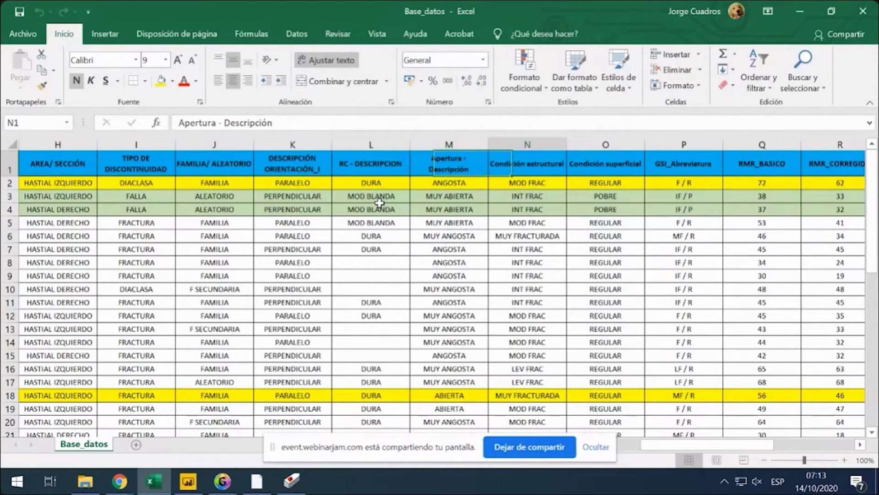
pyautogui.press('Right')
pyautogui.press('Right')
pyautogui.press('Right')
pyautogui.press('Left')
pyautogui.press('Left')
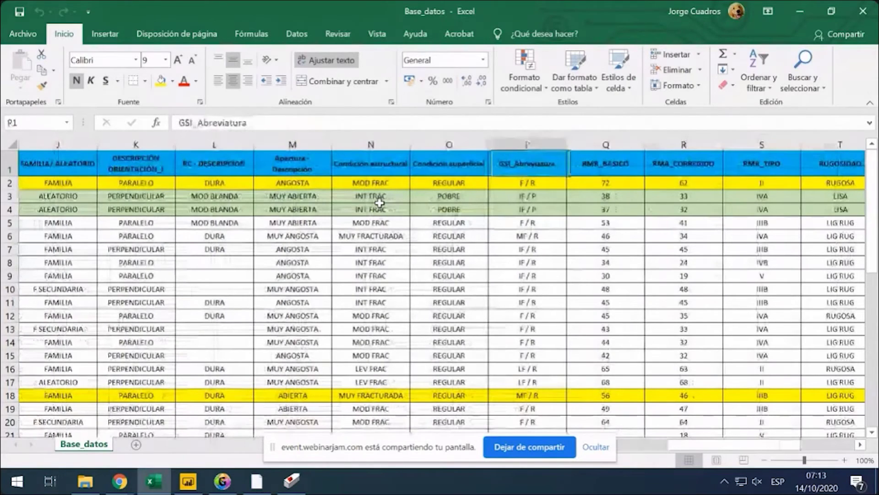
pyautogui.press('Left')
pyautogui.press('Left')
pyautogui.press('Left')
pyautogui.press('Down')
pyautogui.press('Down')
pyautogui.press('Up')
pyautogui.press('Up')
pyautogui.press('Right')
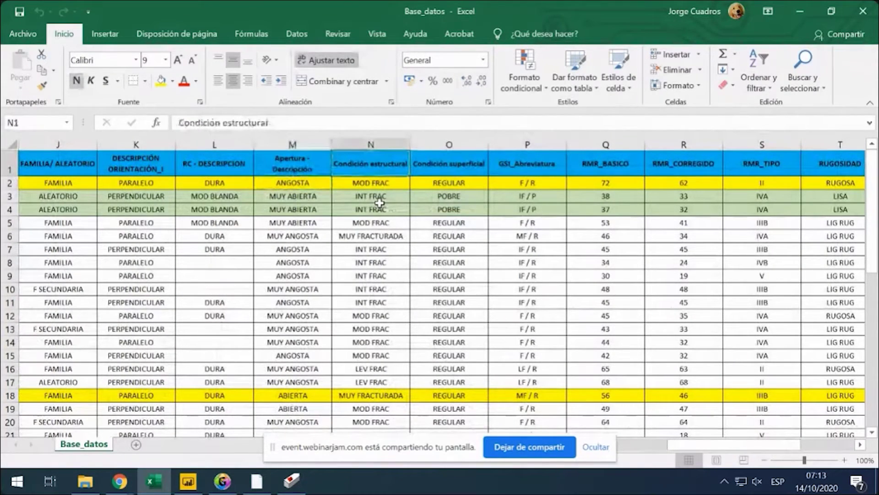
pyautogui.press('Right')
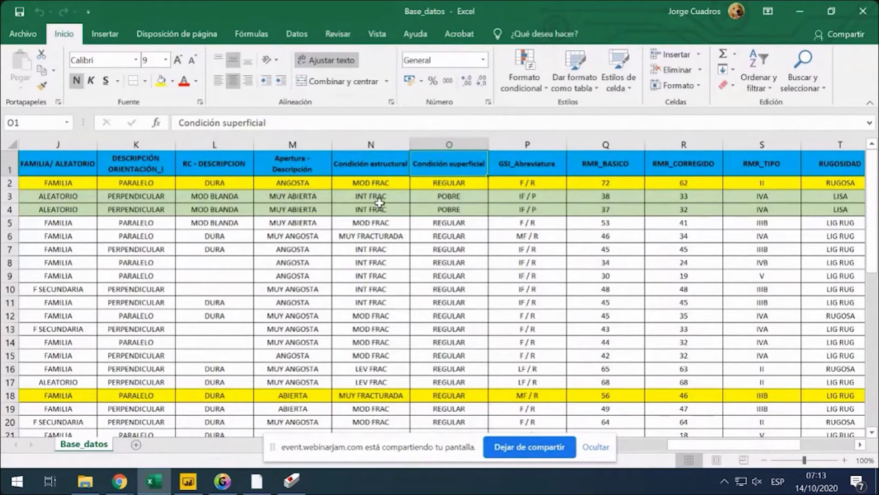
# Review the GSI_Abreviatura, RMR_BASICO and RMR_CORREGIDO columns and look over the remaining headers up to the table's end.
pyautogui.press('Right')
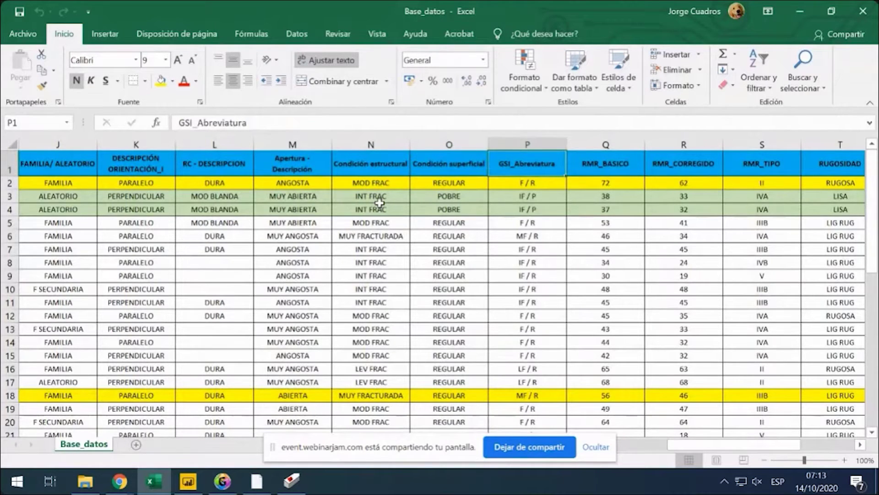
pyautogui.press('Right')
pyautogui.press('Right')
pyautogui.press('Left')
pyautogui.press('Right')
pyautogui.press('Right')
pyautogui.press('Right')
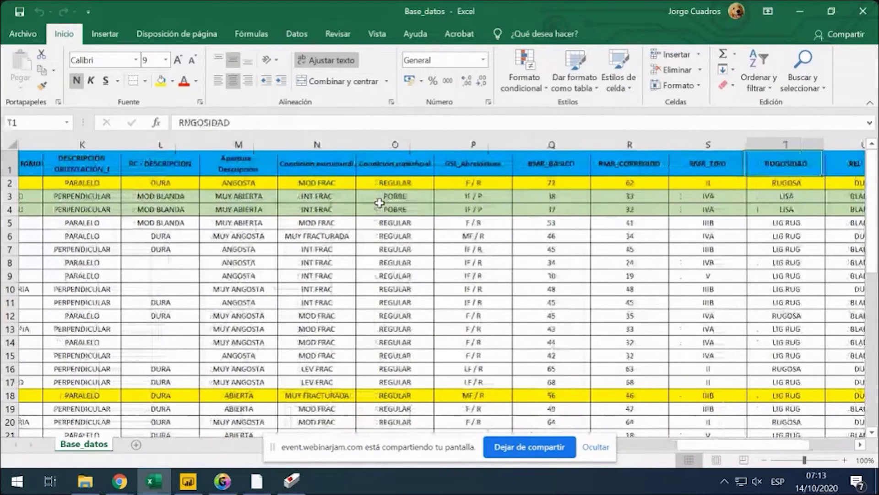
pyautogui.press('Right')
pyautogui.press('Right')
pyautogui.press('Right')
pyautogui.press('Left')
pyautogui.press('Left')
pyautogui.press('Left')
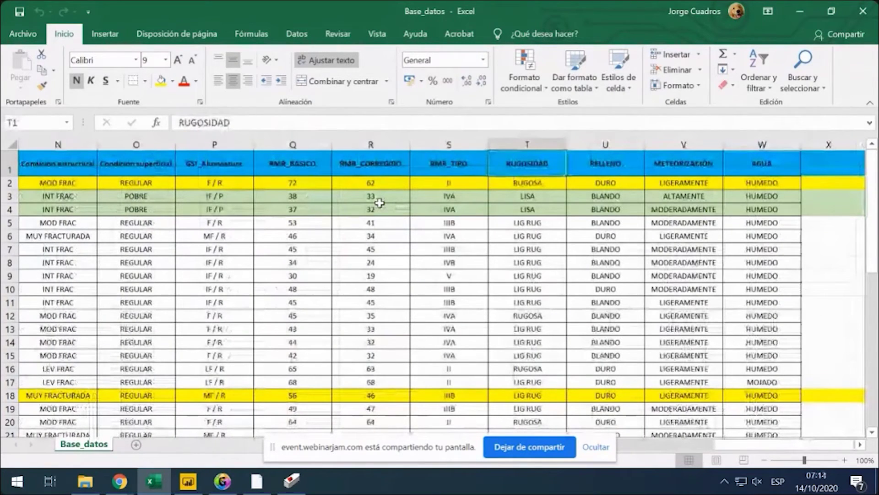
# Examine the RMR_TIPO classes and the RUGOSIDAD, RELLENO, METEORIZACIÓN and AGUA columns that close the table.
pyautogui.press('Left')
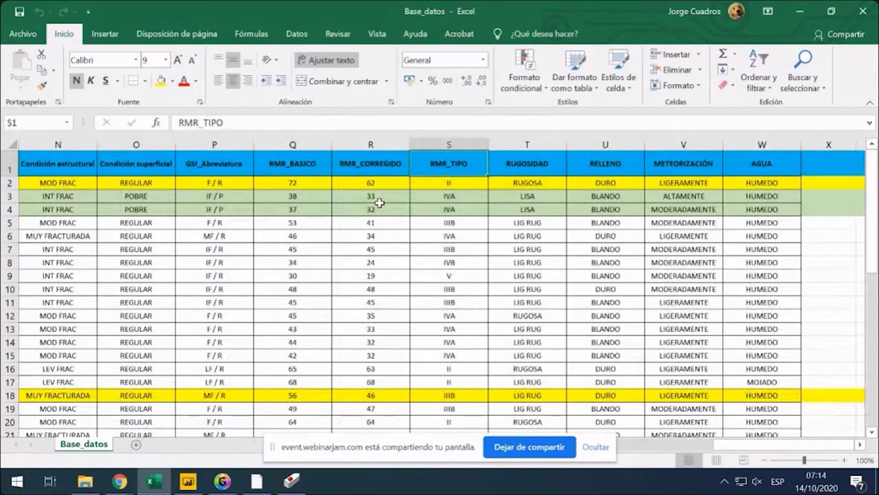
pyautogui.press('Down')
pyautogui.press('Down')
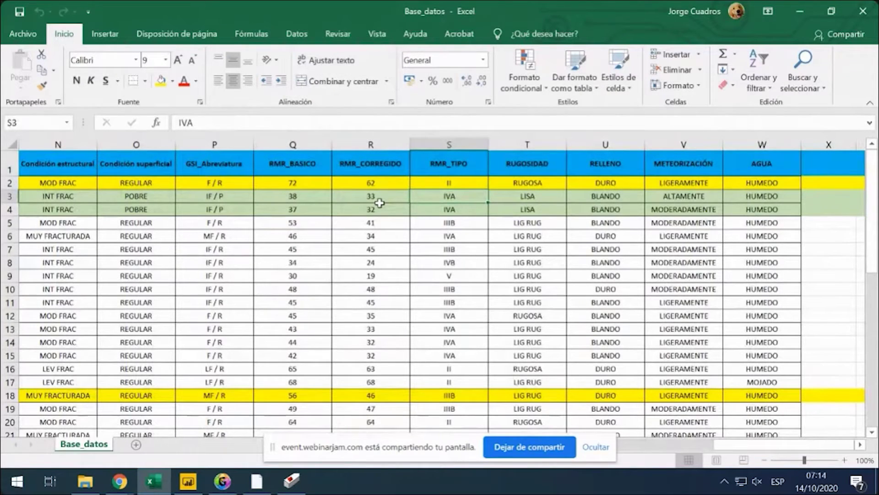
pyautogui.press('Up')
pyautogui.press('Up')
pyautogui.press('Right')
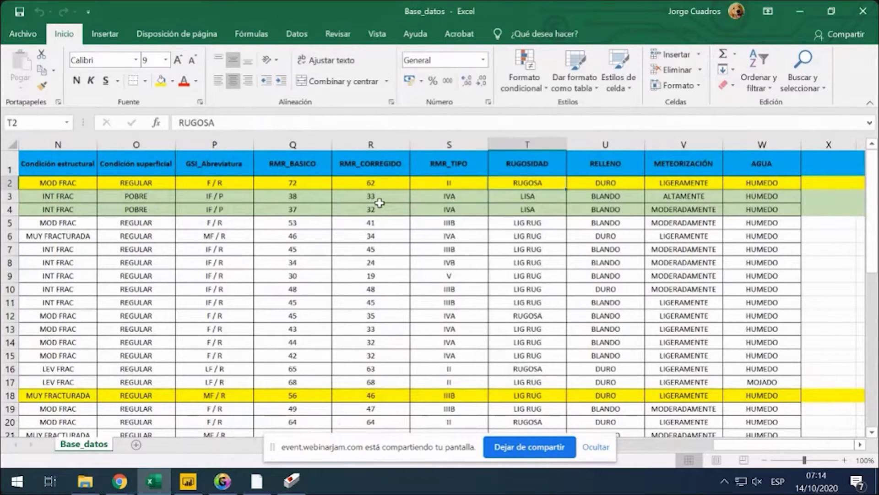
pyautogui.press('Right')
pyautogui.press('Right')
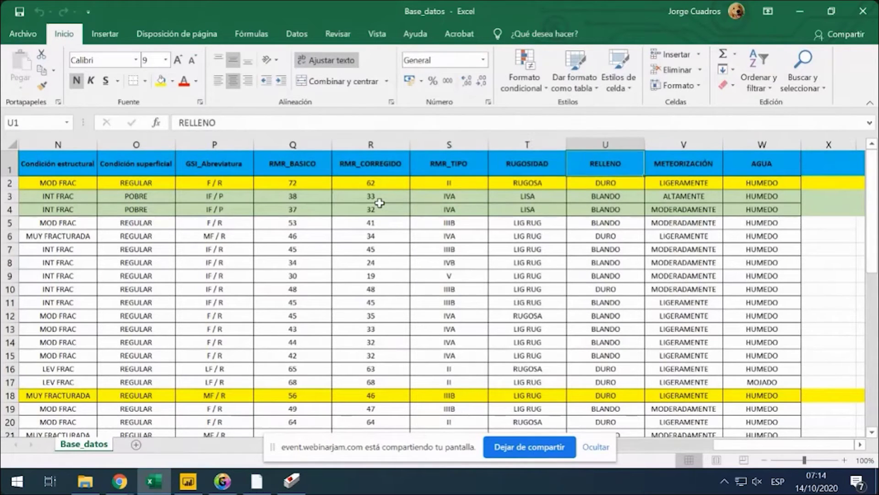
pyautogui.press('Right')
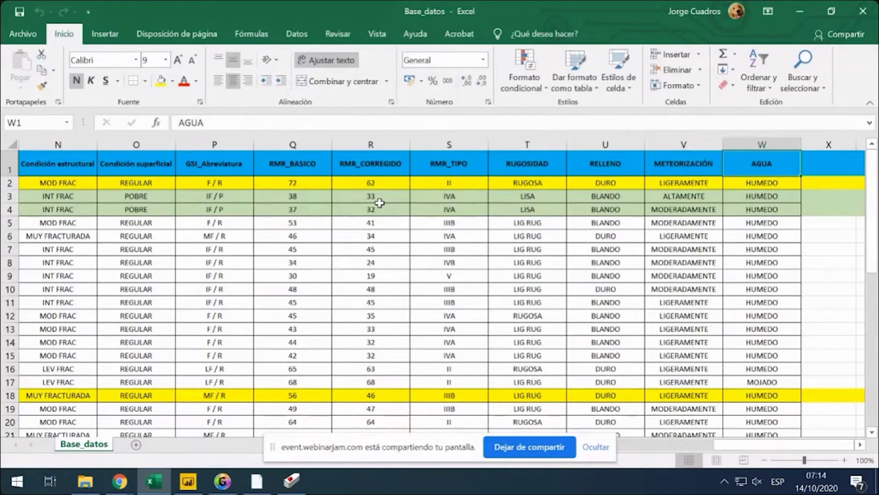
pyautogui.press('Down')
pyautogui.press('Left')
pyautogui.press('Left')
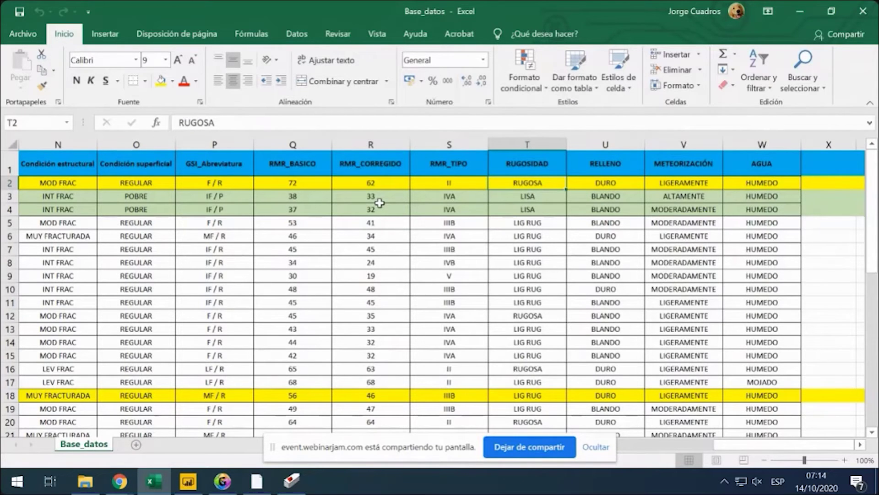
# Switch to Power BI Desktop and filter the METEORIZACIÓN pie chart by LITOLOGIA, including CALIZA, MARMOL and MINERAL.
pyautogui.click(188, 480)
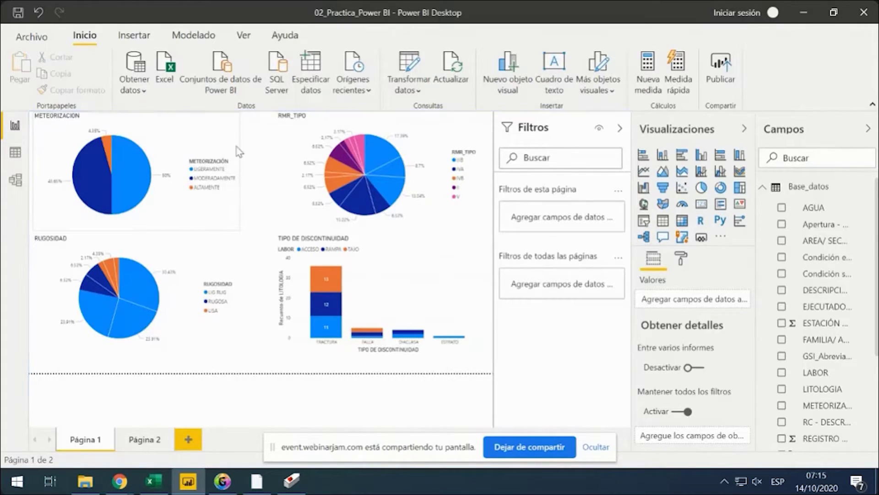
pyautogui.click(156, 158)
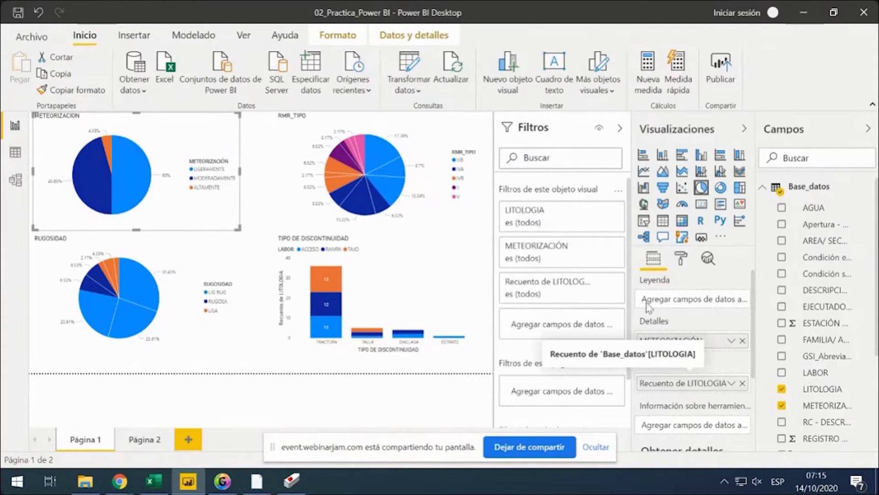
pyautogui.click(583, 212)
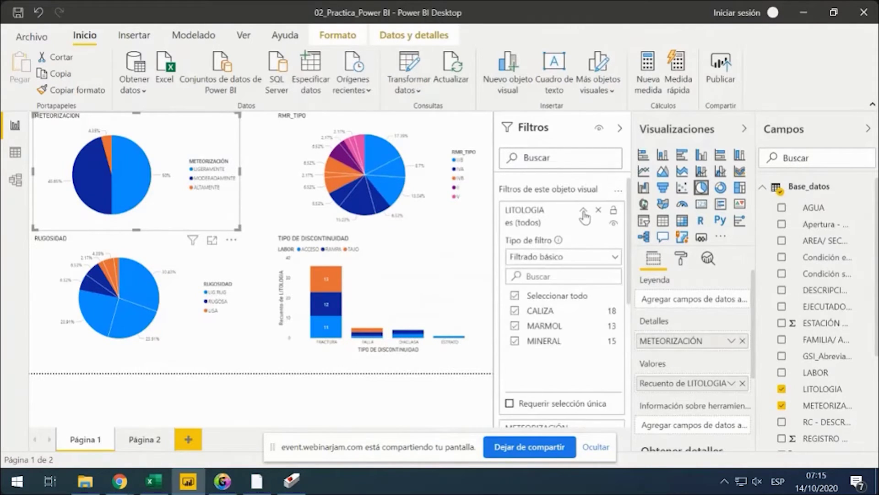
pyautogui.click(519, 311)
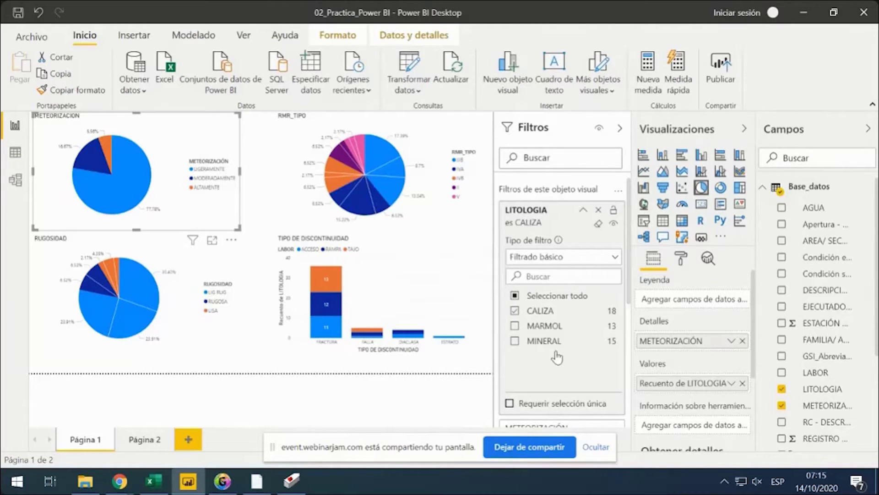
pyautogui.click(515, 325)
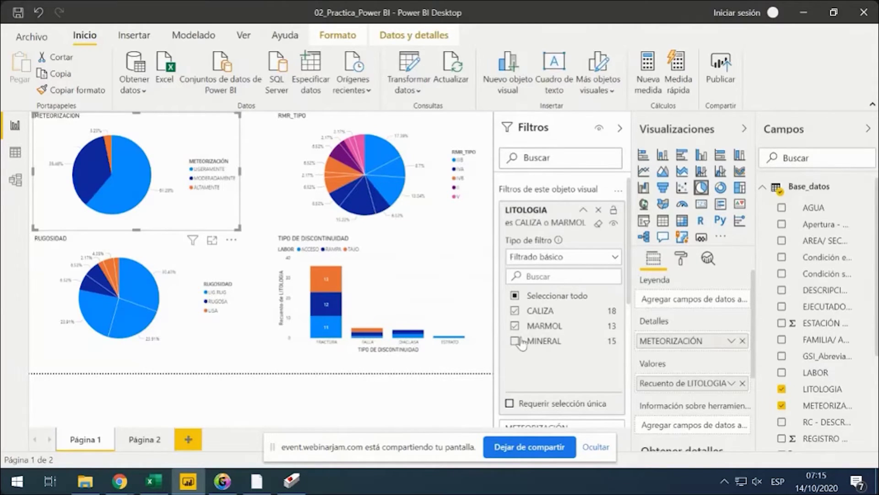
pyautogui.click(514, 341)
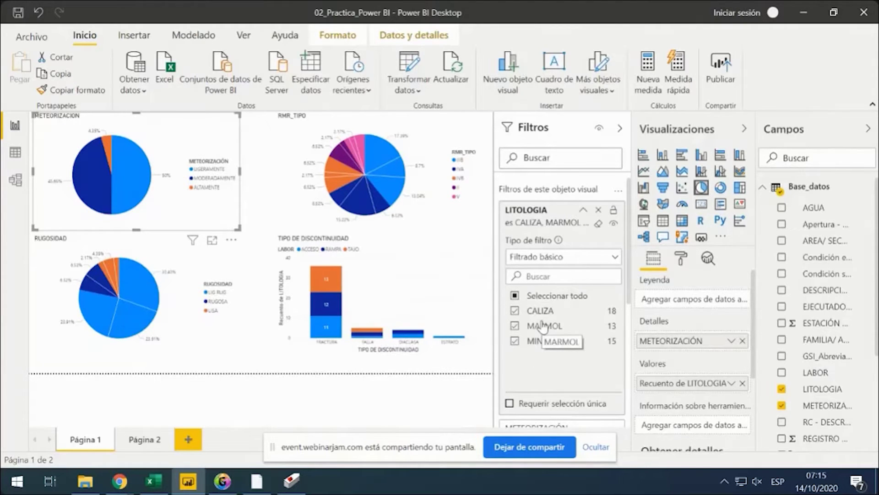
# Filter the RMR_TIPO pie chart by LABOR so that only RAMPA remains selected.
pyautogui.click(442, 197)
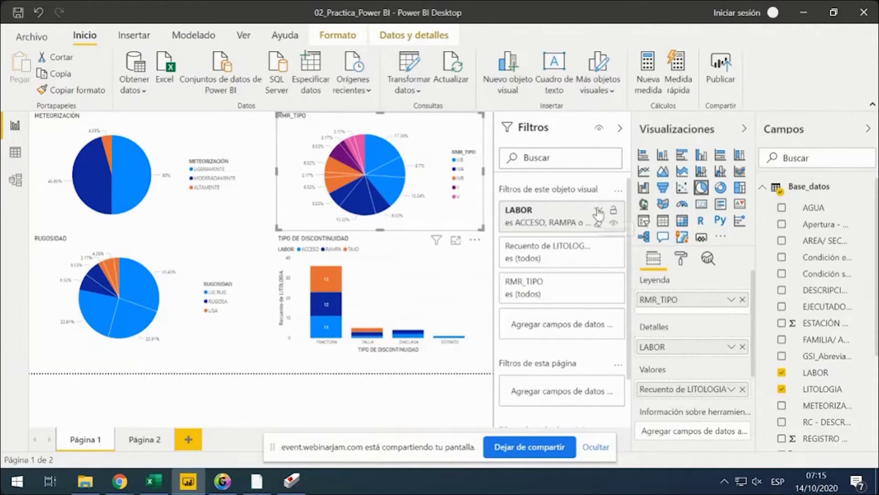
pyautogui.click(598, 211)
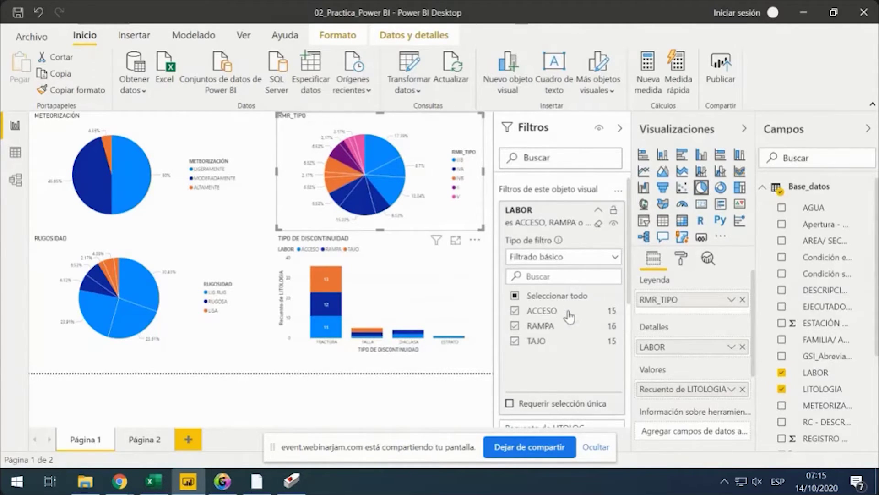
pyautogui.click(515, 311)
pyautogui.click(515, 342)
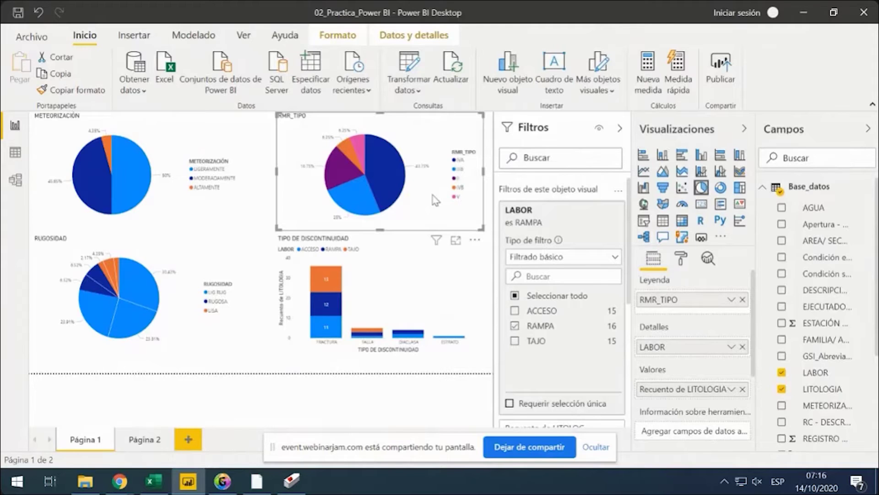
# Filter the RUGOSIDAD pie chart by LABOR to TAJO and inspect its RUGOSA slice.
pyautogui.click(219, 333)
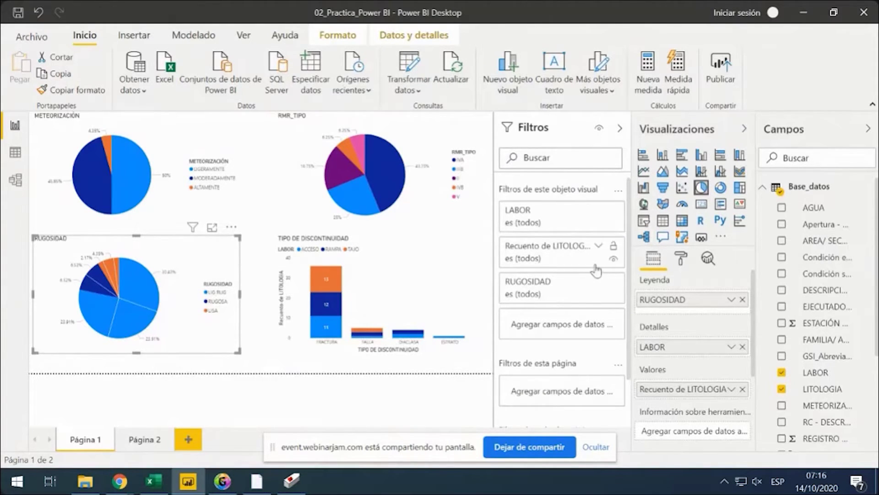
pyautogui.click(598, 246)
pyautogui.click(598, 246)
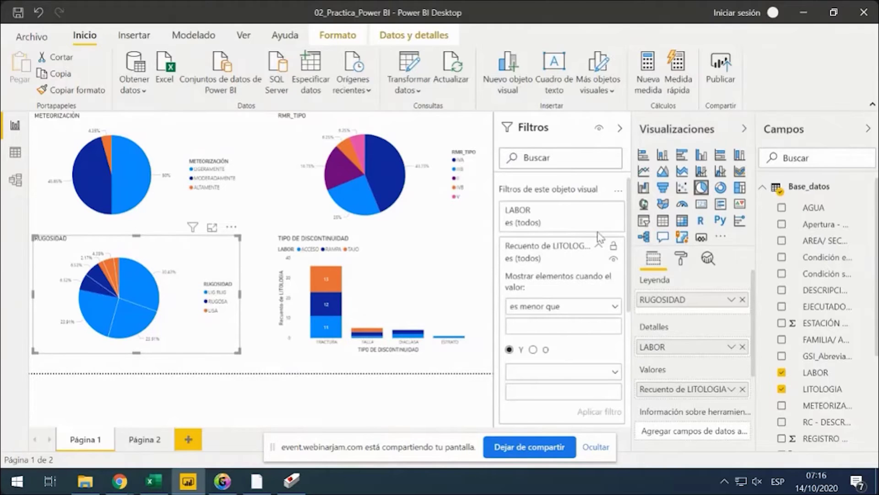
pyautogui.click(598, 216)
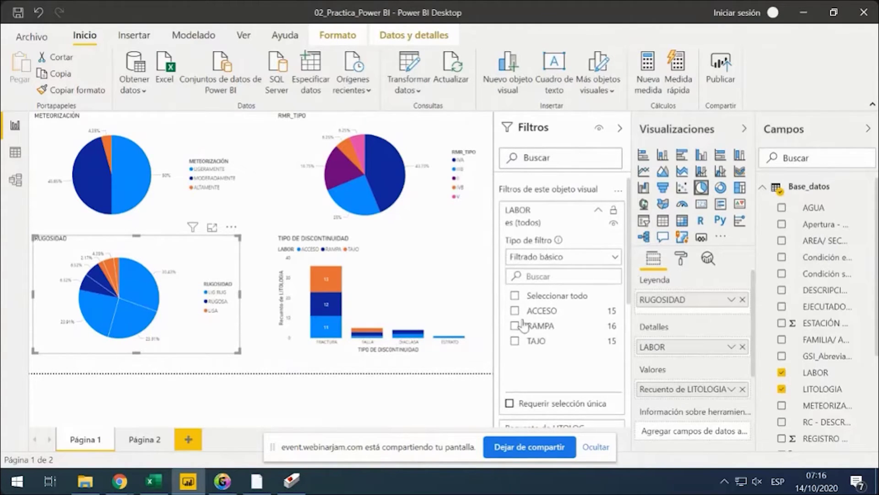
pyautogui.click(515, 341)
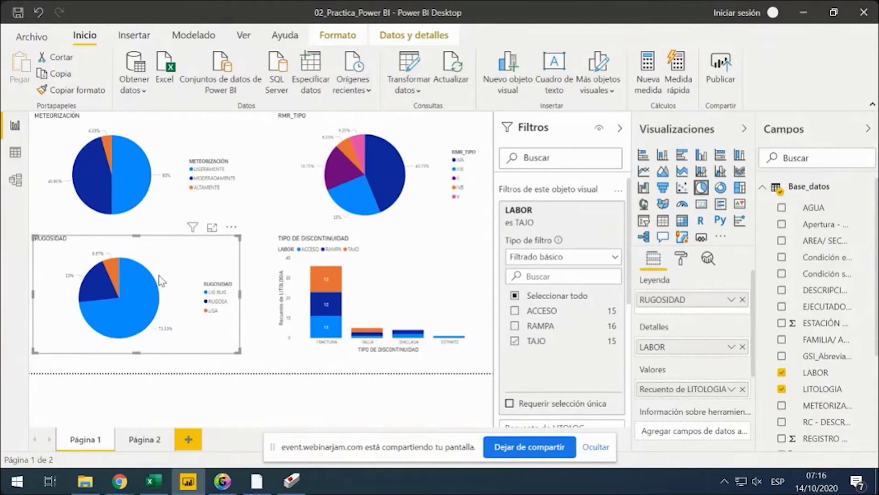
pyautogui.moveTo(83, 293)
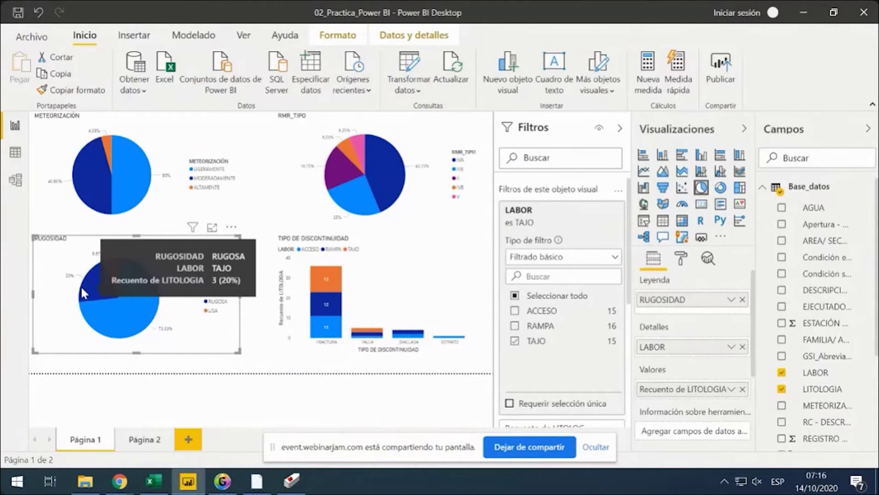
# Examine the TIPO DE DISCONTINUIDAD chart, followed by the FAMILIA/ ALEATORIO, RESISTENCIA COMPRESIÓN, AGUA and APERTURA charts on Página 2.
pyautogui.click(433, 255)
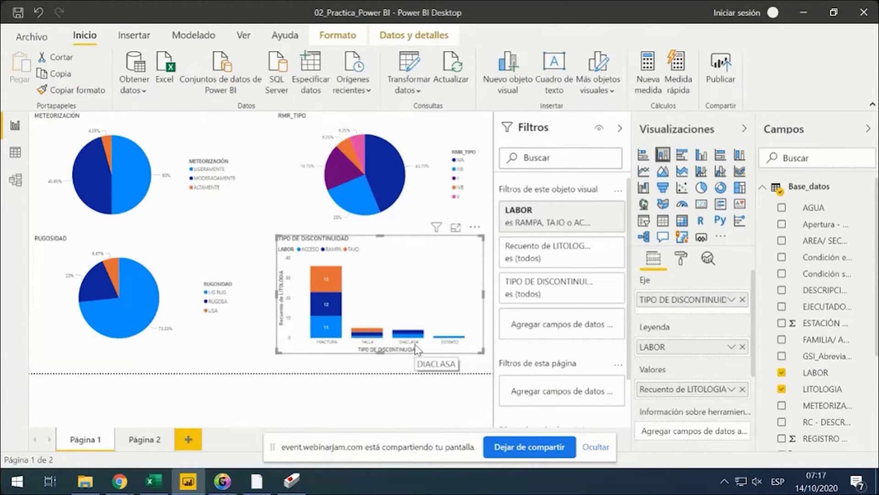
pyautogui.click(144, 440)
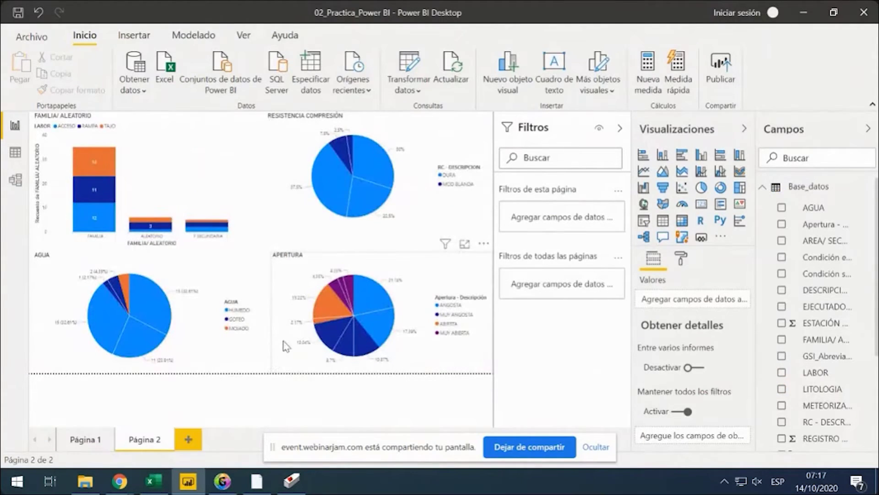
pyautogui.click(178, 132)
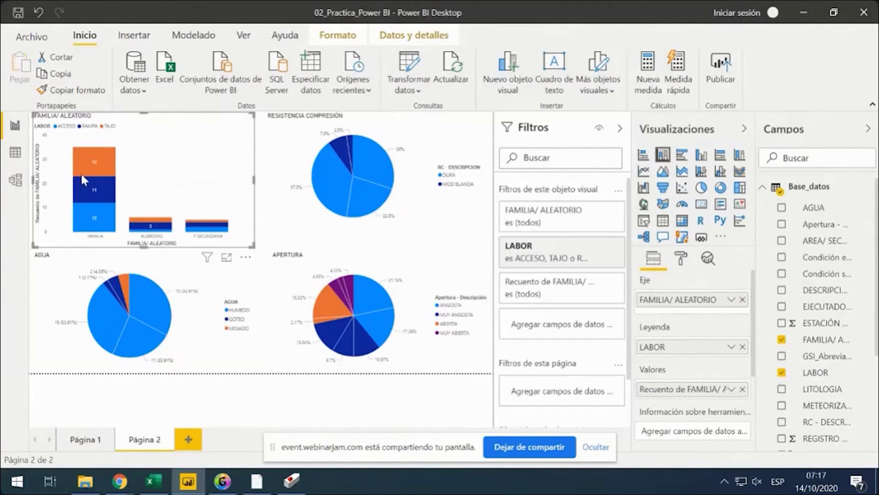
pyautogui.moveTo(108, 160)
pyautogui.click(292, 212)
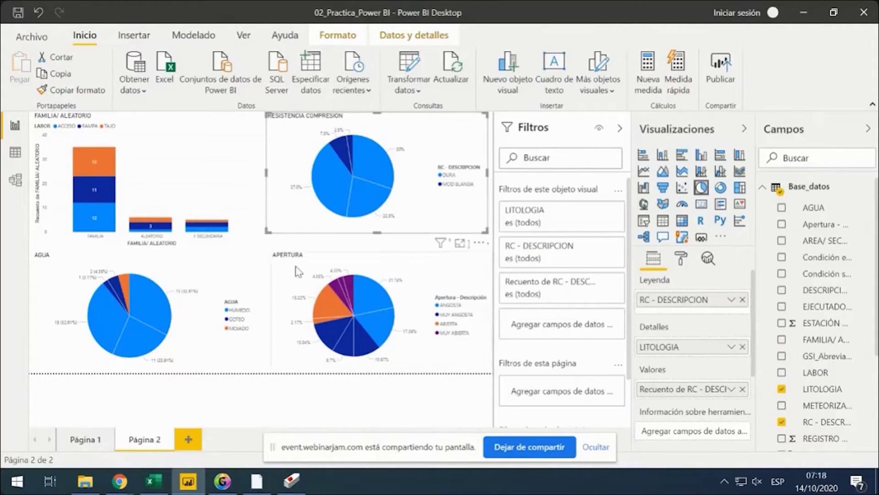
pyautogui.click(200, 340)
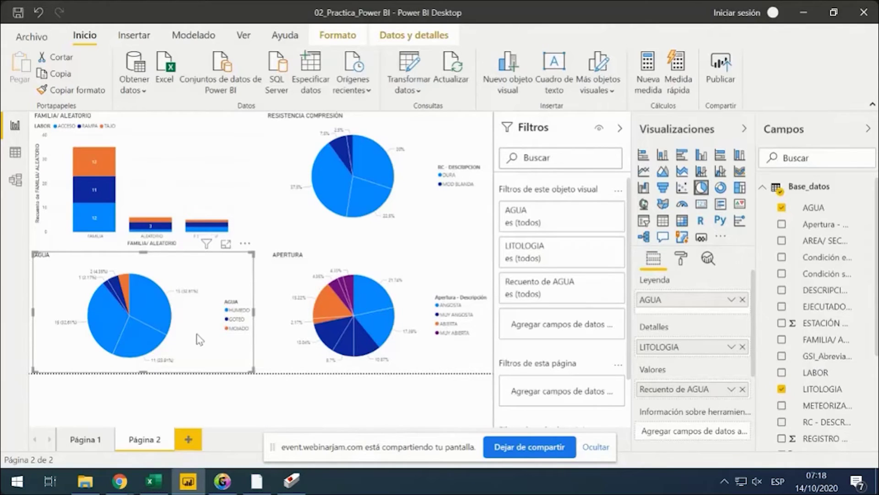
pyautogui.click(425, 280)
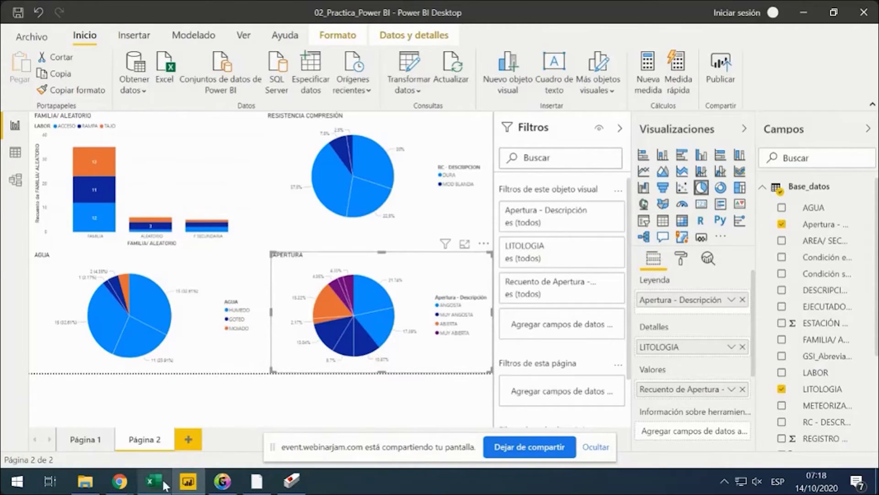
# Switch to the Base_datos workbook in Excel and examine the yellow rows 2 and 18 and the green rows 3, 4 and 33.
pyautogui.moveTo(164, 484)
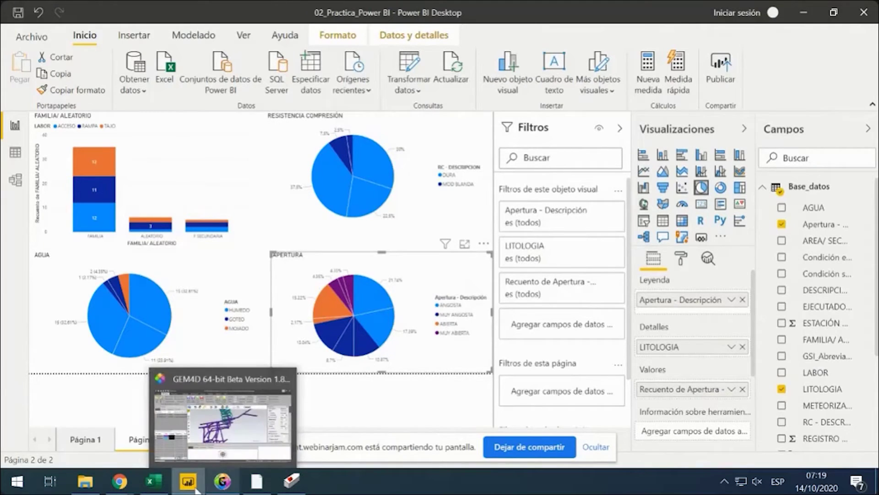
pyautogui.click(166, 487)
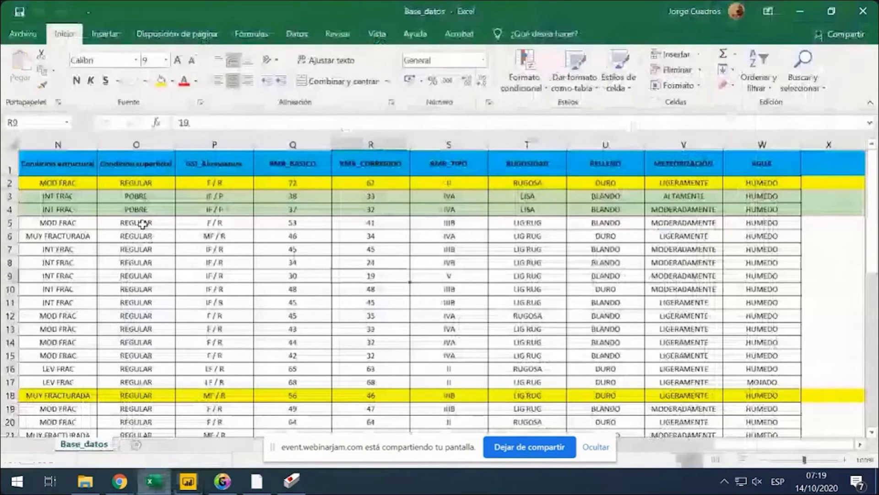
pyautogui.scroll(-3, 267, 256)
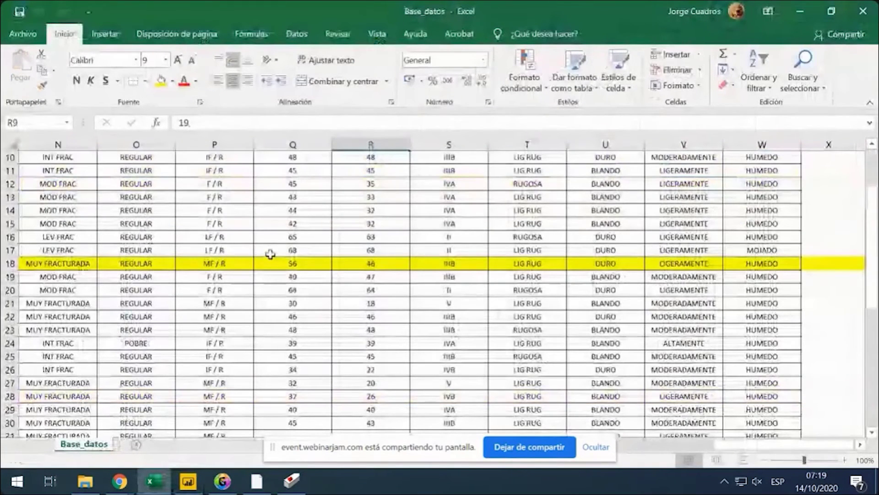
pyautogui.scroll(3, 270, 254)
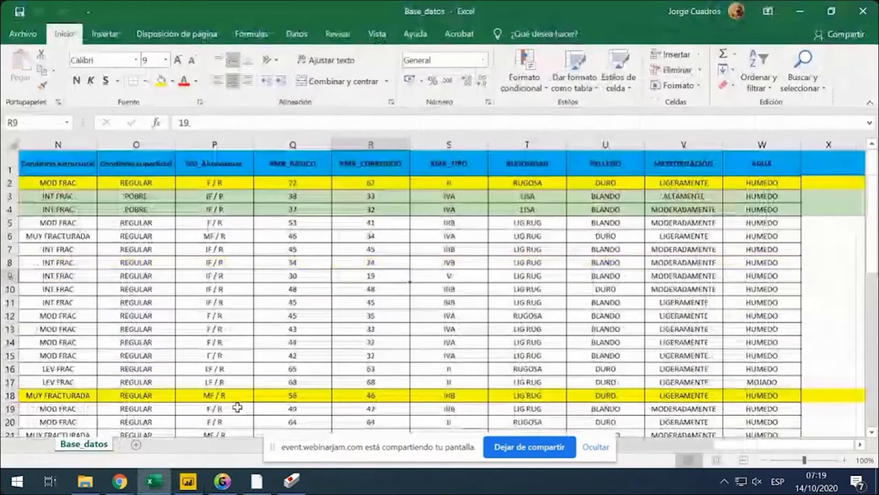
pyautogui.click(215, 209)
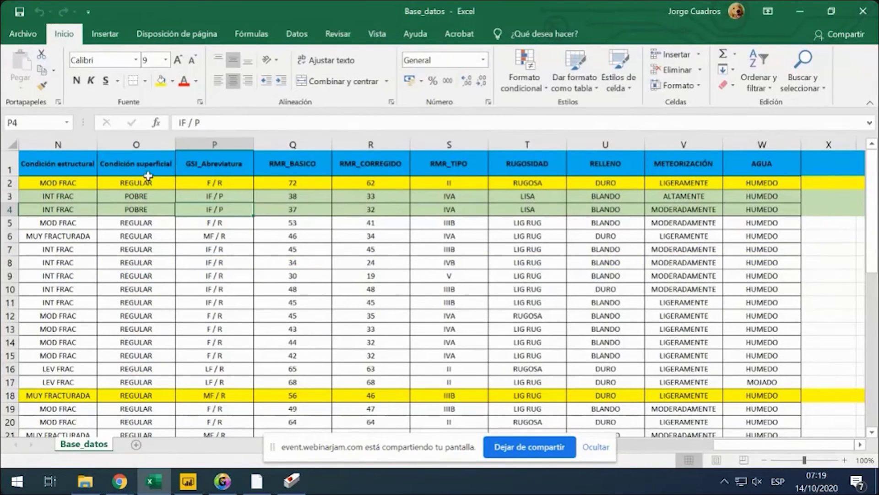
pyautogui.click(13, 184)
pyautogui.click(10, 395)
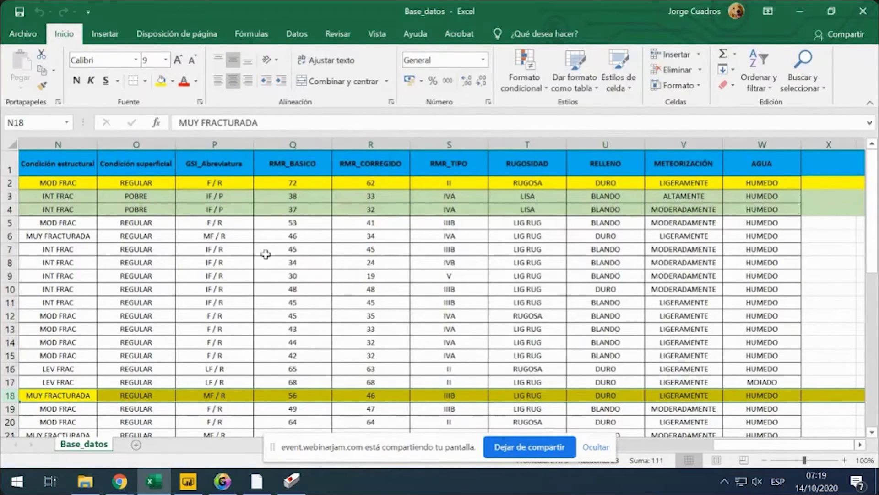
pyautogui.click(14, 196)
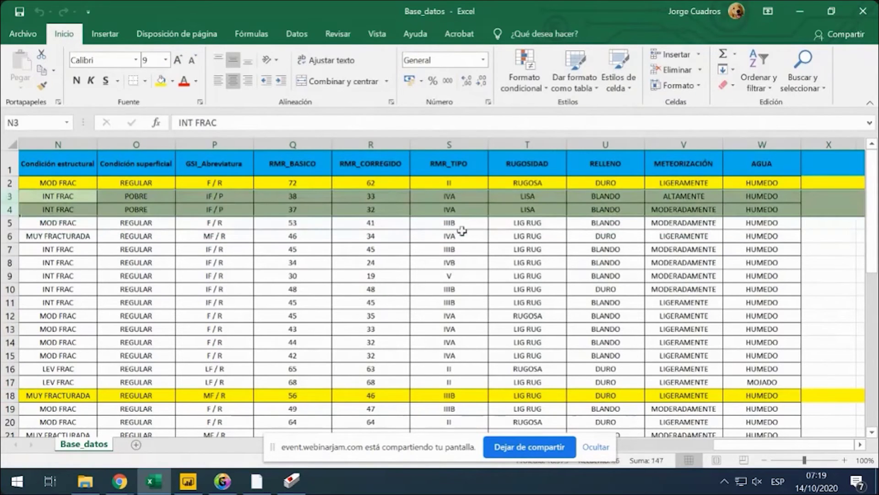
pyautogui.scroll(-2, 142, 227)
pyautogui.scroll(-4, 148, 240)
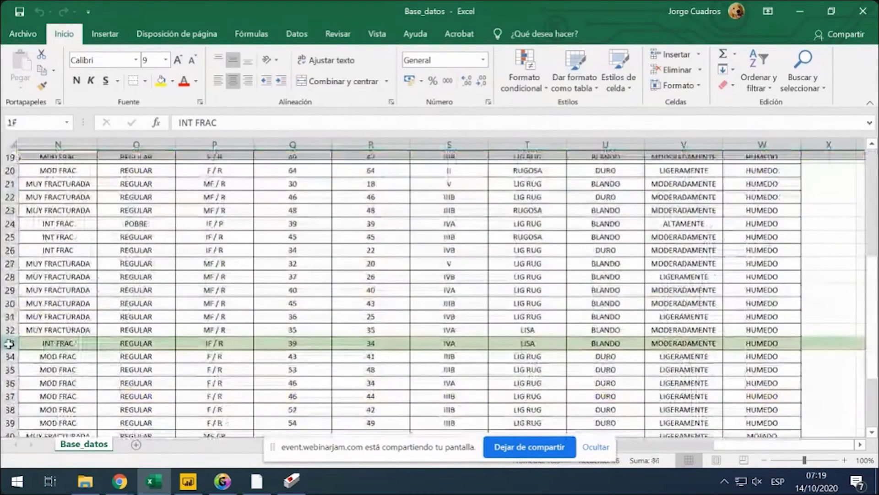
pyautogui.click(11, 343)
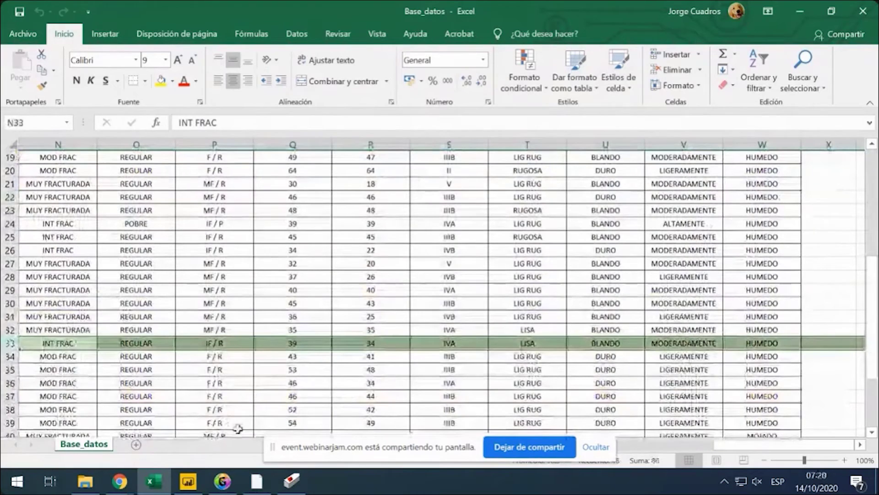
# Switch to GEM4D and change the colour of the 03_ACC-TAJ mesh to green.
pyautogui.click(223, 481)
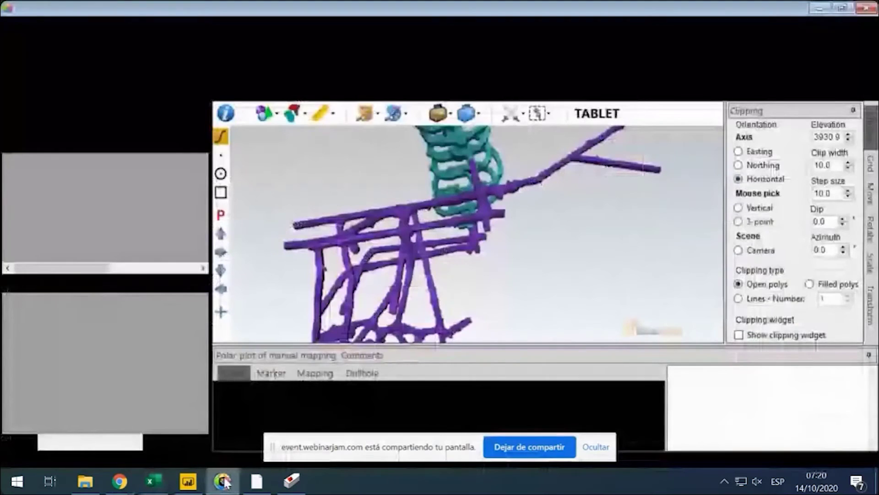
pyautogui.scroll(-3, 531, 266)
pyautogui.moveTo(532, 266); pyautogui.dragTo(477, 293)
pyautogui.click(76, 314)
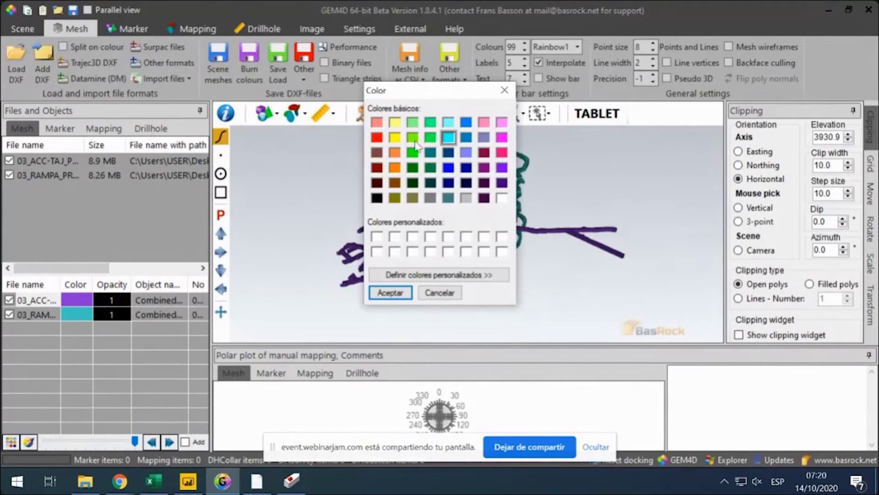
pyautogui.click(430, 137)
pyautogui.click(390, 293)
# Change the colour of the 03_RAMPA mesh to orange and inspect both recoloured meshes in 3D.
pyautogui.click(76, 314)
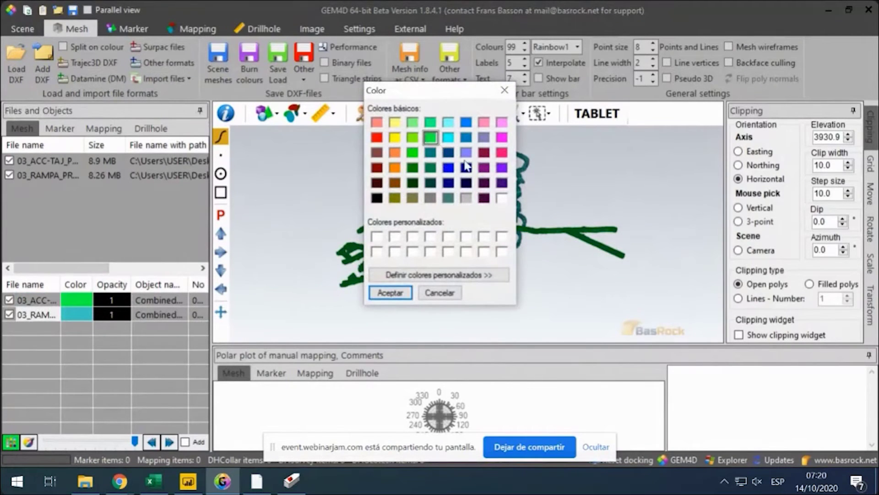
pyautogui.click(399, 168)
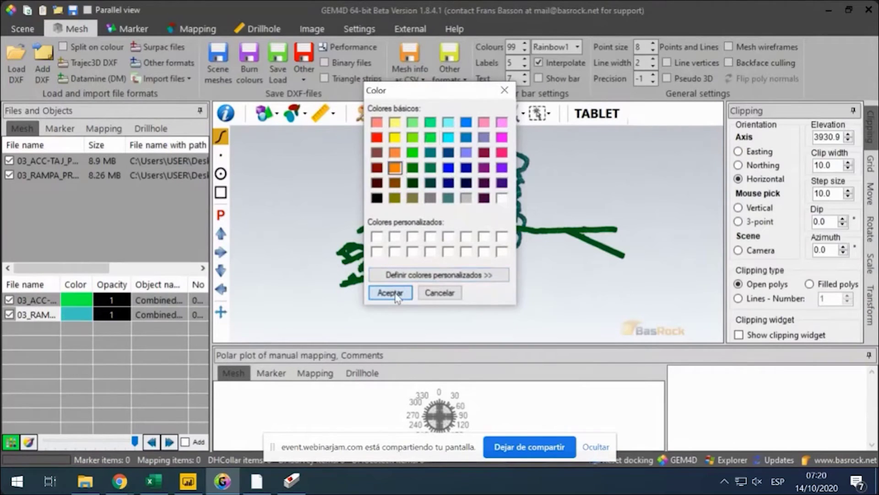
pyautogui.click(397, 291)
pyautogui.moveTo(500, 282); pyautogui.dragTo(481, 281)
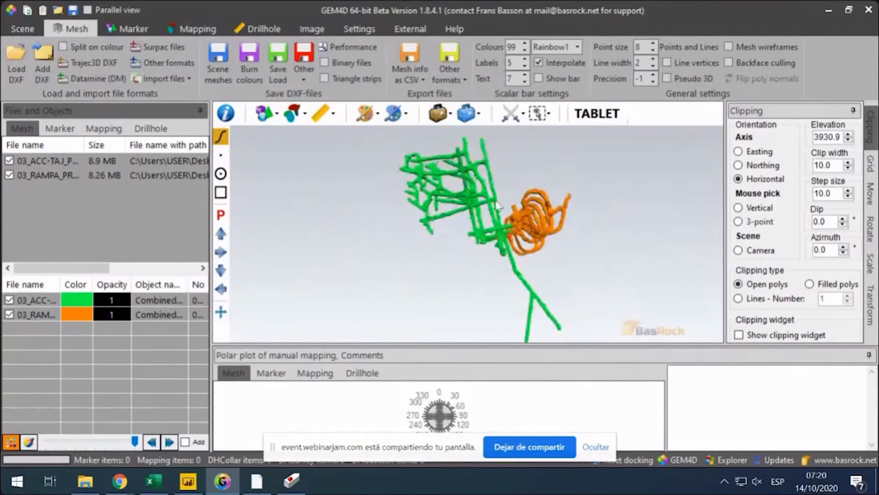
pyautogui.moveTo(396, 182); pyautogui.dragTo(543, 243)
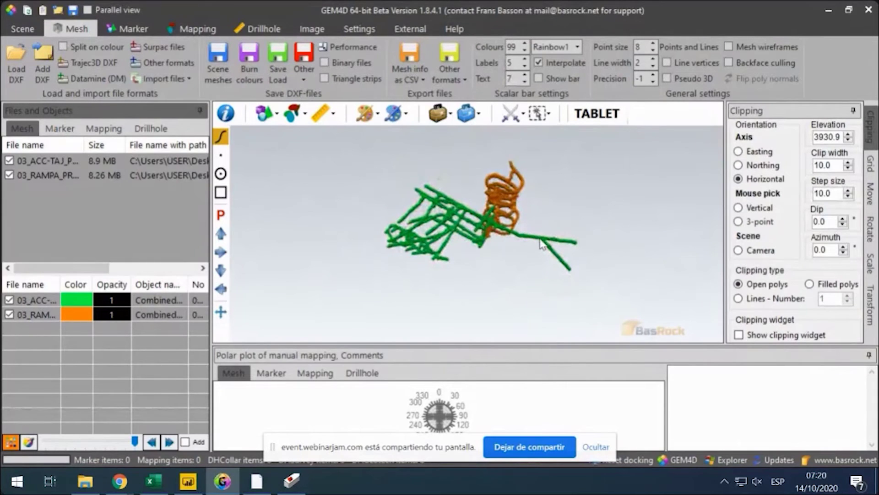
pyautogui.scroll(5, 481, 271)
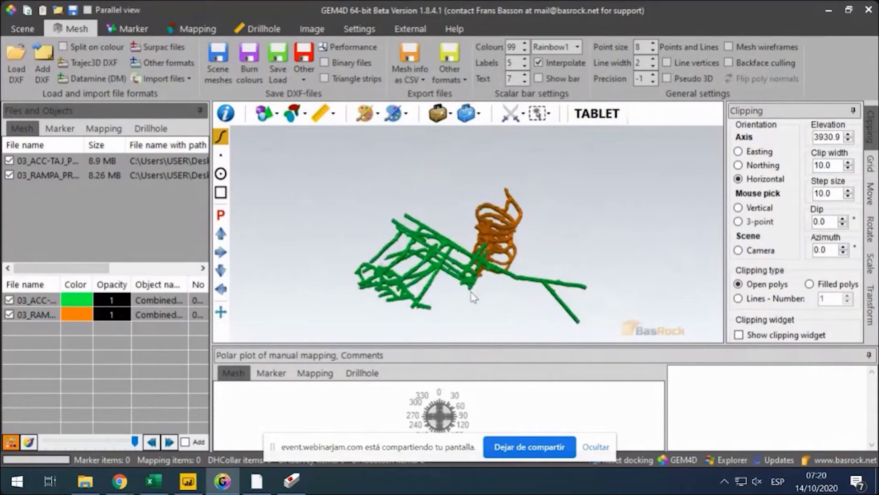